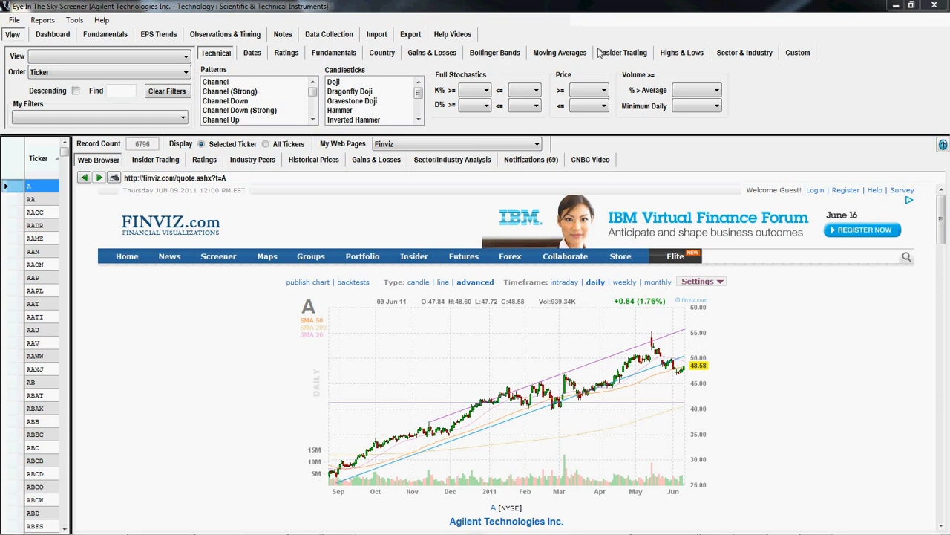
# Step: Show the Custom filter page and reorder it to sit directly after the Technical page
pyautogui.click(796, 56)
pyautogui.moveTo(733, 57); pyautogui.dragTo(261, 57)
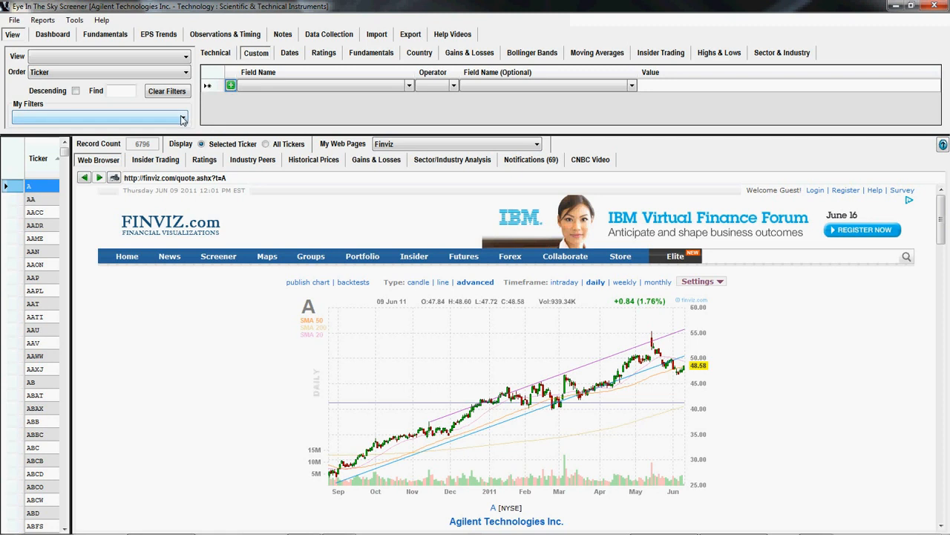
# Step: Open the Filter Assistant from the empty custom filter row and add the Technical Volume field to My Favorites
pyautogui.click(230, 86)
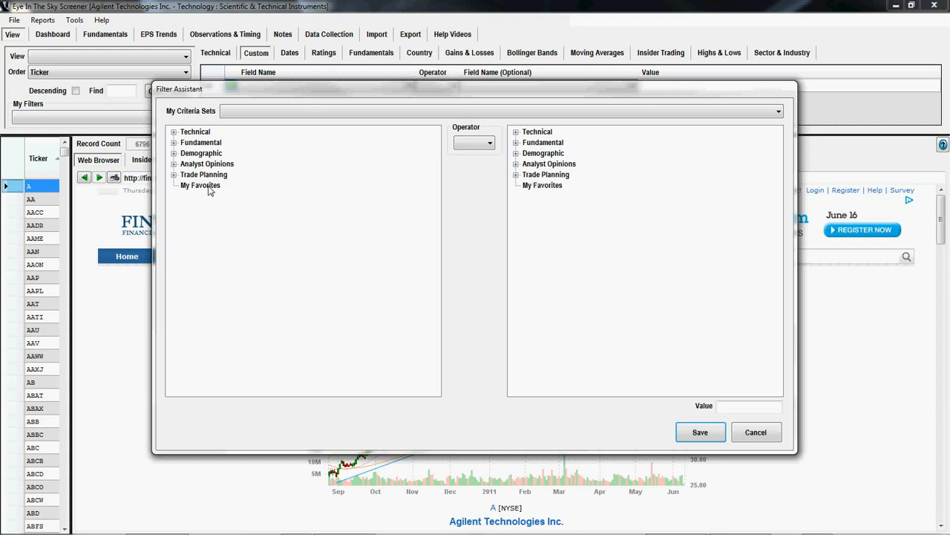
pyautogui.click(209, 188)
pyautogui.click(174, 131)
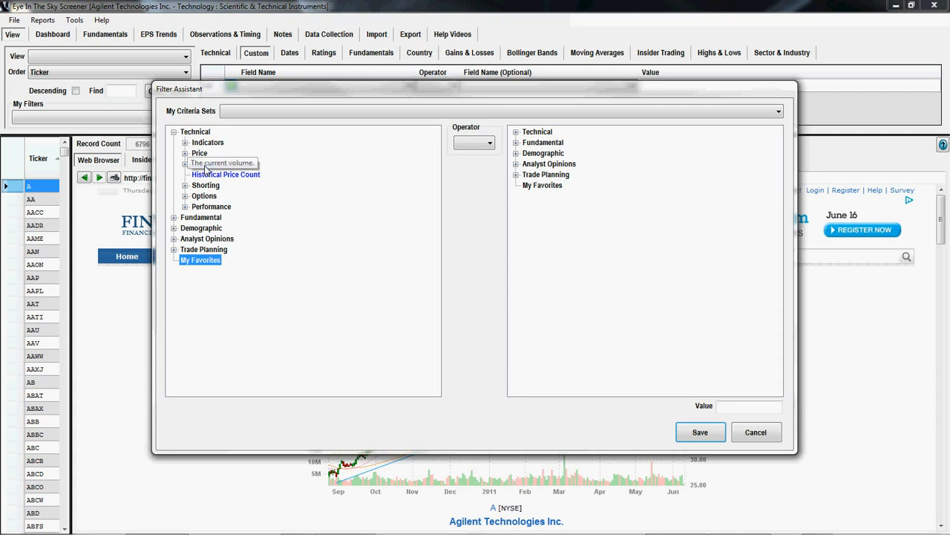
pyautogui.rightClick(213, 167)
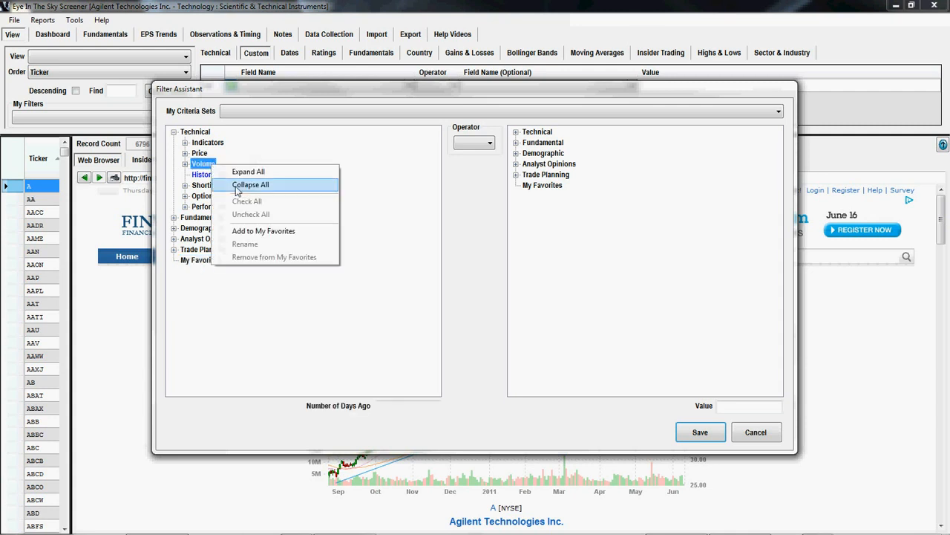
pyautogui.click(265, 230)
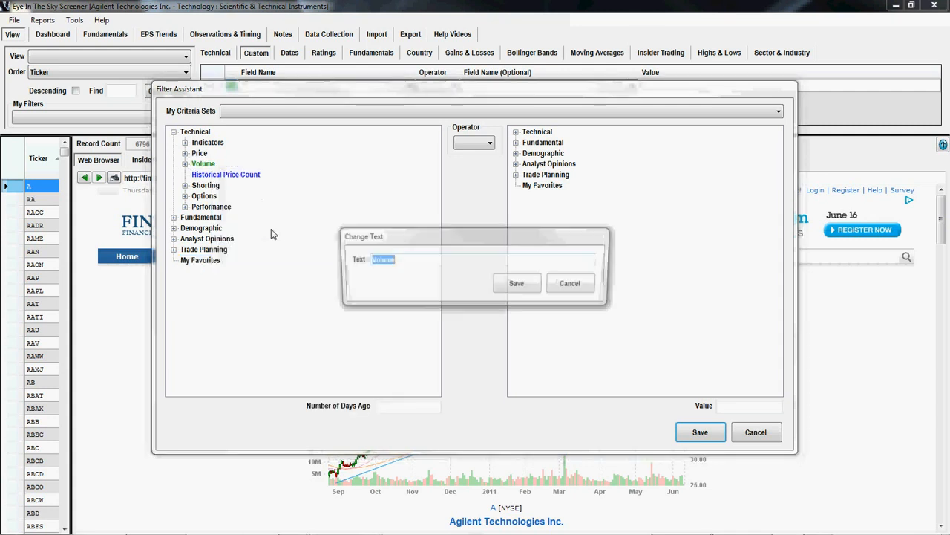
pyautogui.click(511, 291)
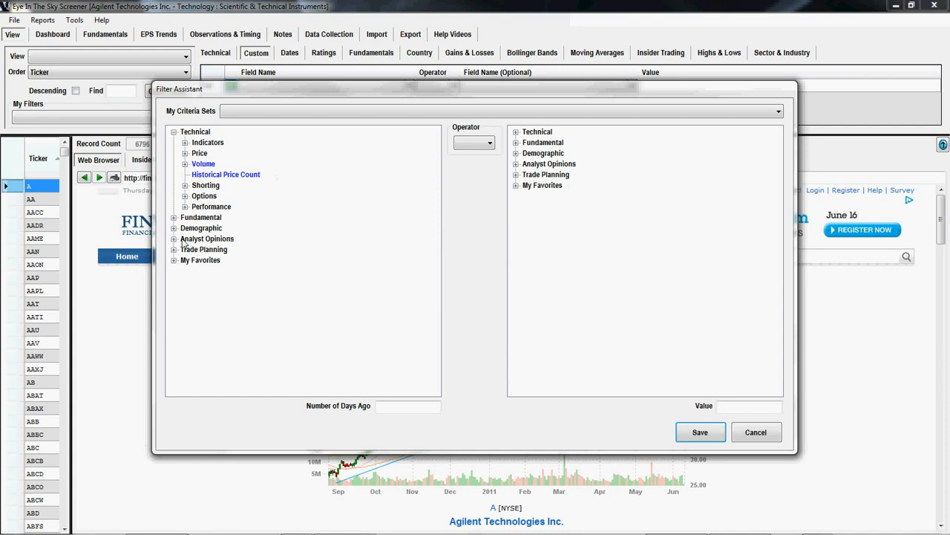
# Step: Add the Opening and Closing fields from the Price group to My Favorites, keeping their default names
pyautogui.click(185, 153)
pyautogui.rightClick(213, 165)
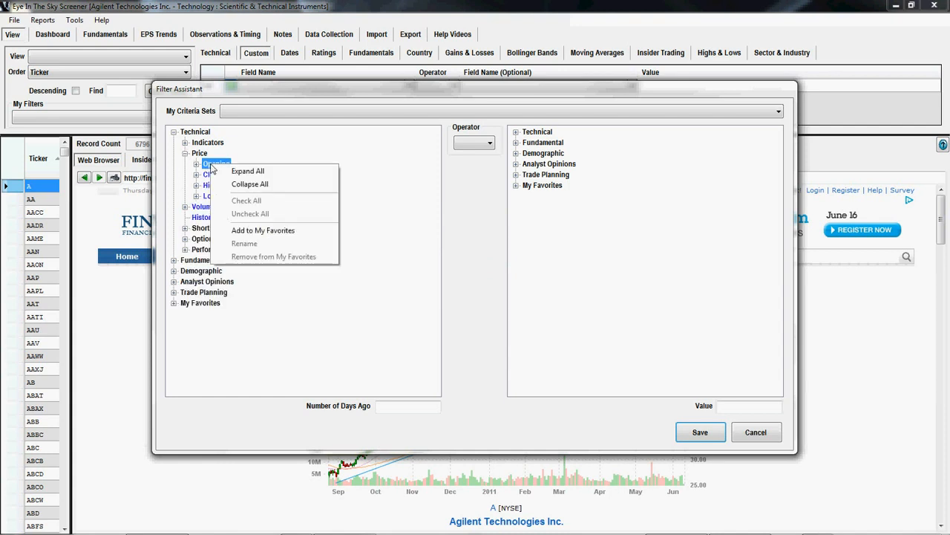
pyautogui.click(263, 230)
pyautogui.click(512, 282)
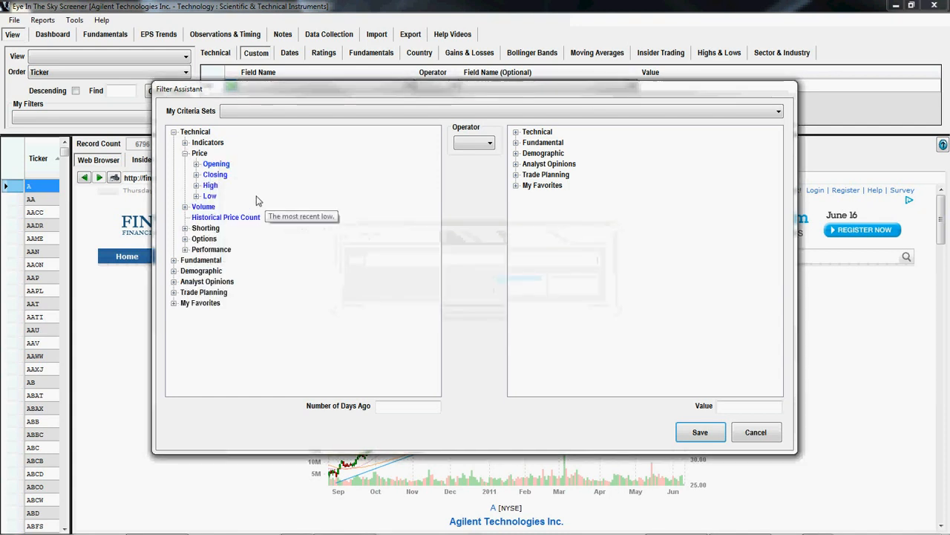
pyautogui.rightClick(215, 175)
pyautogui.click(290, 241)
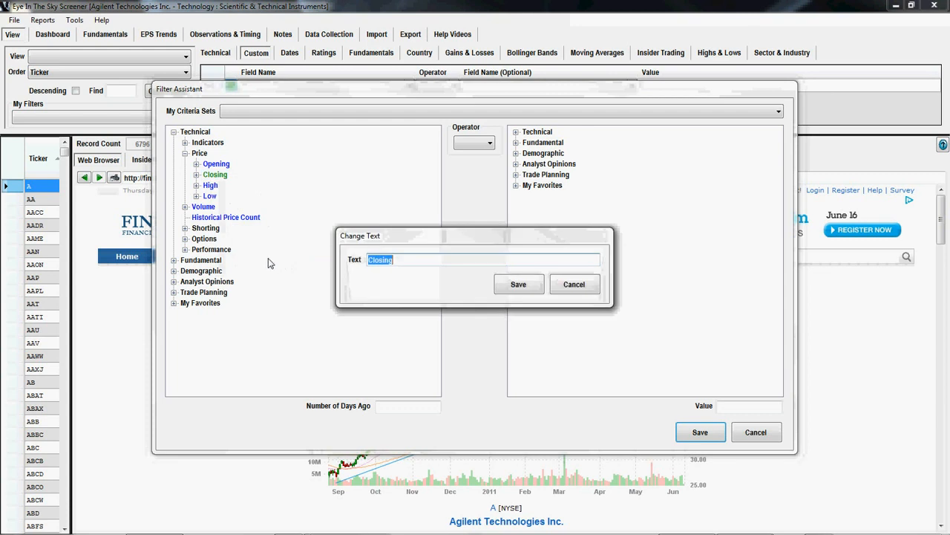
pyautogui.click(514, 284)
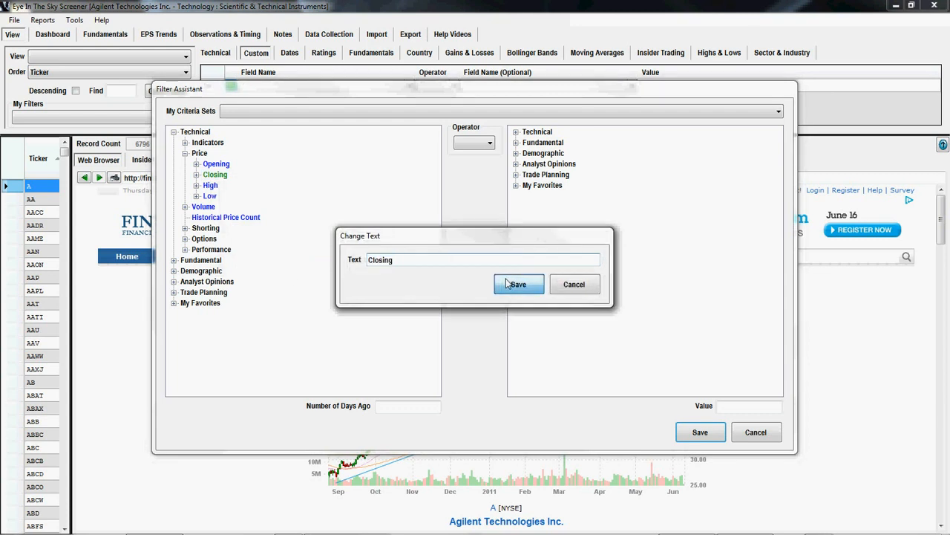
# Step: Using My Favorites on both sides, define a criterion where Opening is > Opening with Number of Days Ago set to 1
pyautogui.click(174, 132)
pyautogui.click(174, 186)
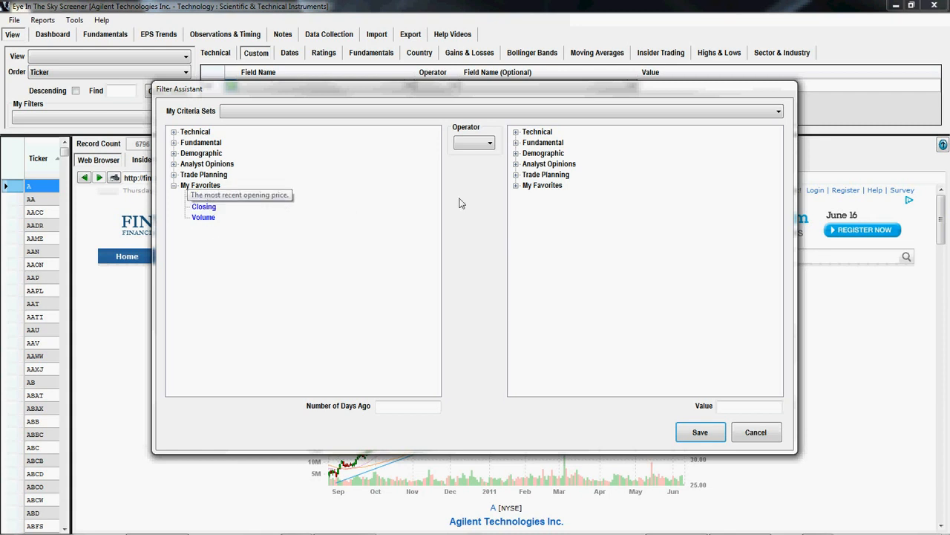
pyautogui.click(516, 186)
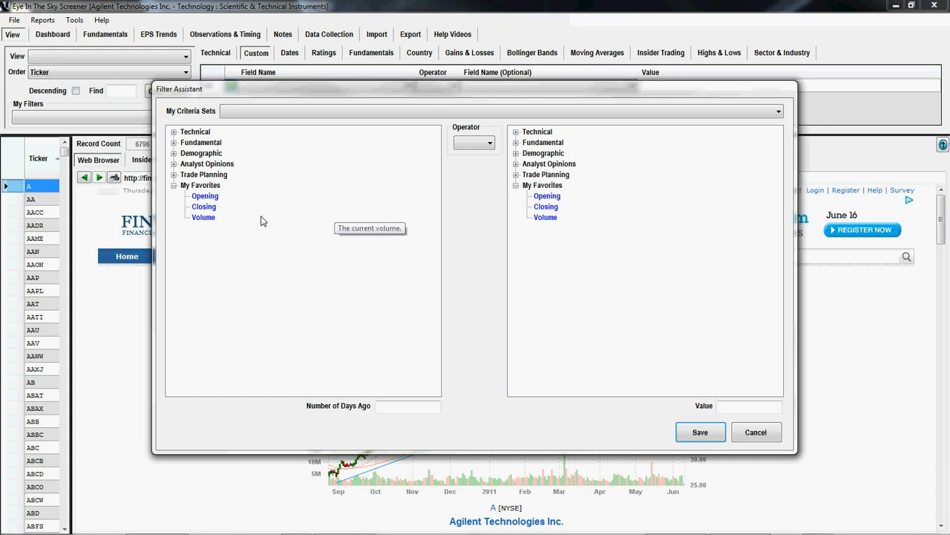
pyautogui.click(211, 197)
pyautogui.click(482, 143)
pyautogui.click(474, 195)
pyautogui.click(546, 197)
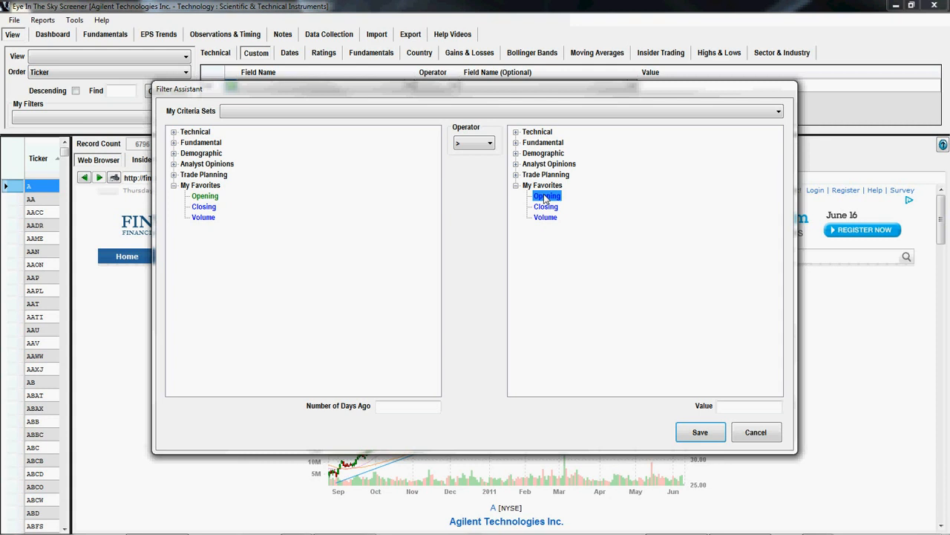
pyautogui.click(727, 406)
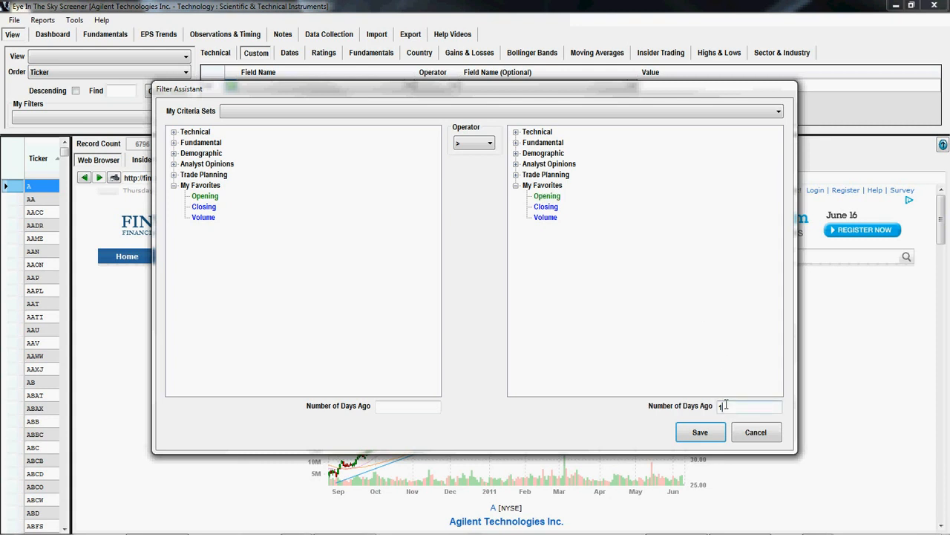
pyautogui.write('1')
pyautogui.press('Tab')
# Step: Save the criterion as a criteria set named Opening Compared to Historical, and close the Filter Assistant without adding a filter
pyautogui.rightClick(408, 116)
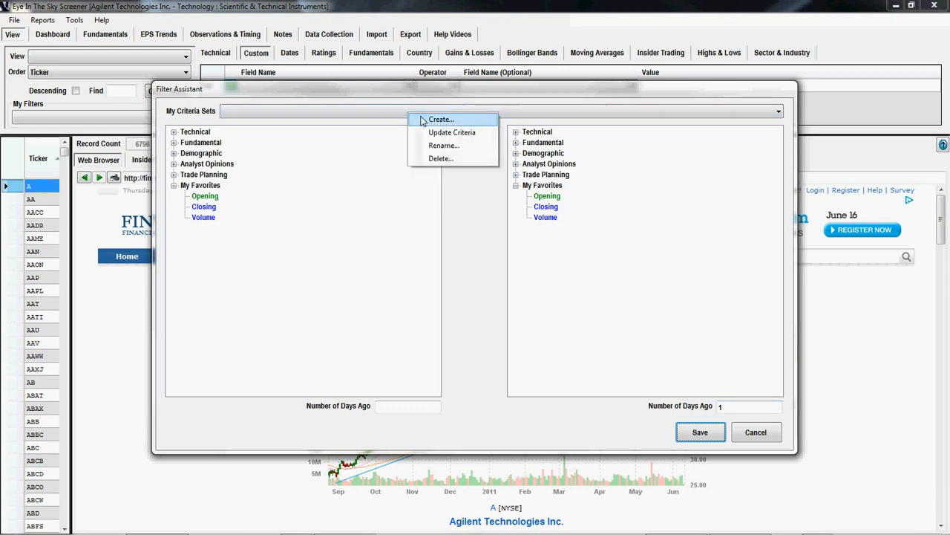
pyautogui.click(440, 122)
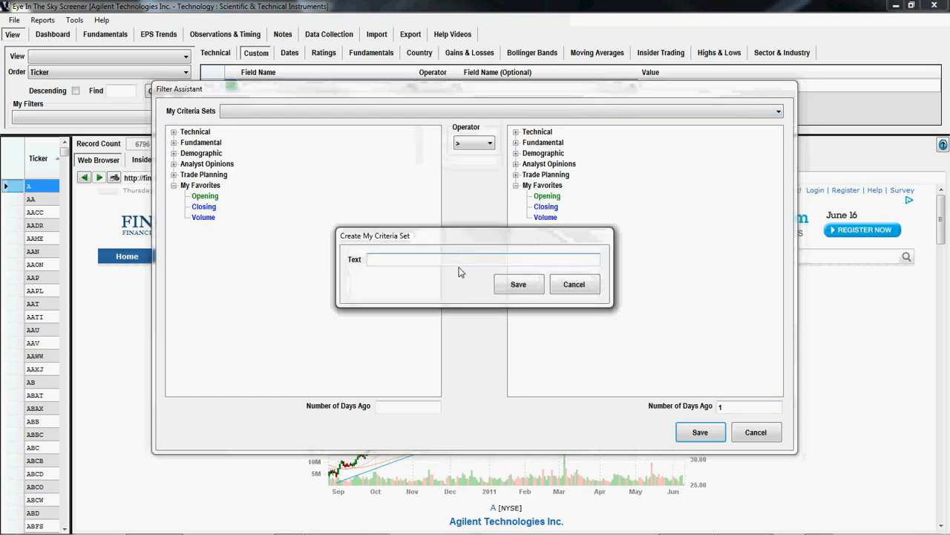
pyautogui.write('Openi')
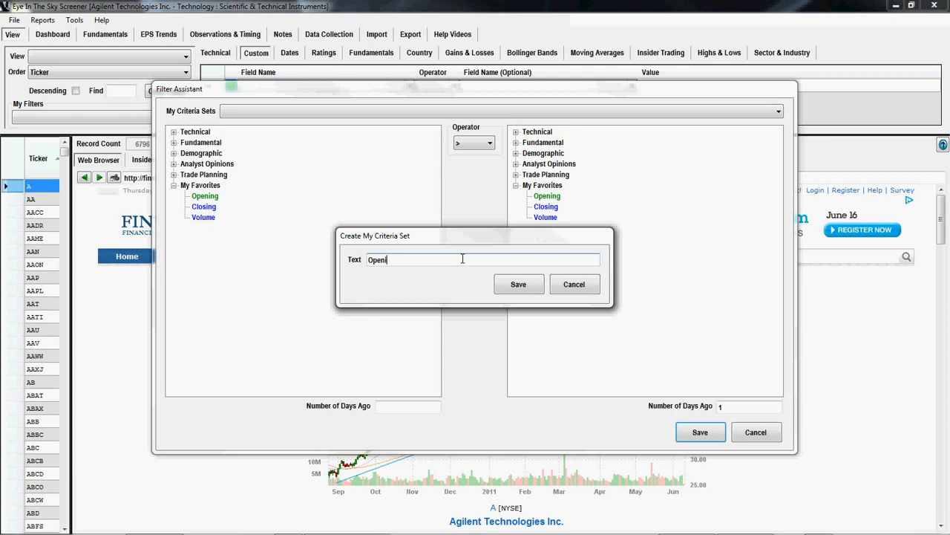
pyautogui.write('ng COmpared to Historical')
pyautogui.click(518, 285)
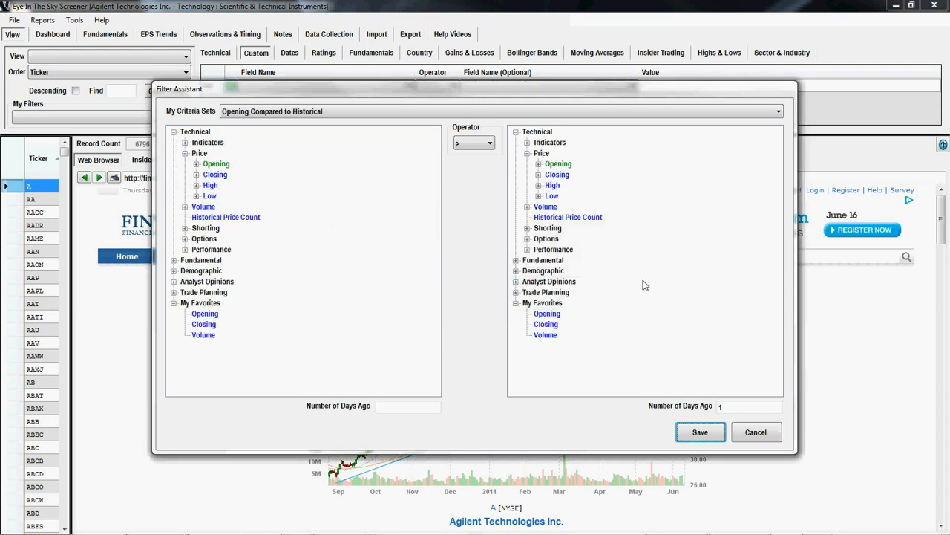
pyautogui.click(755, 434)
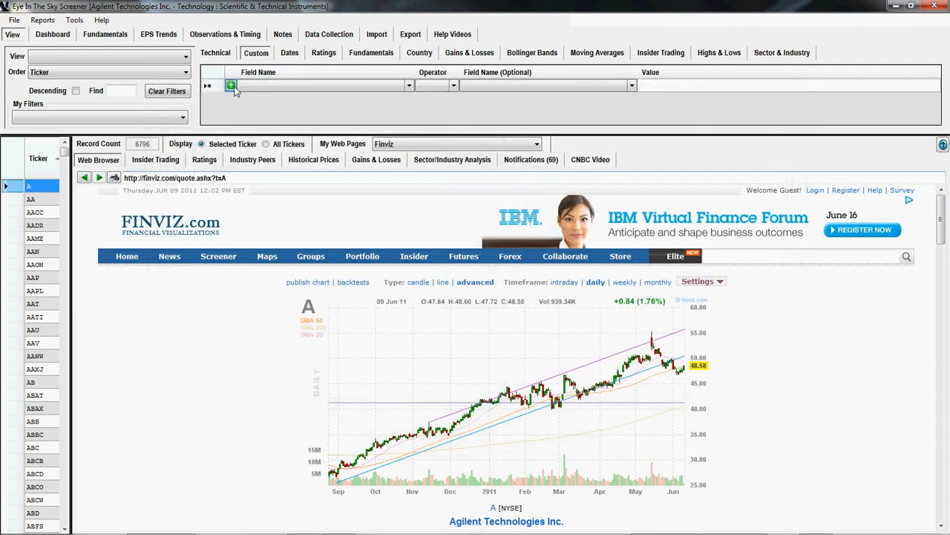
# Step: Add a custom filter row from the saved criteria set Opening Compared to Historical
pyautogui.click(232, 87)
pyautogui.click(318, 111)
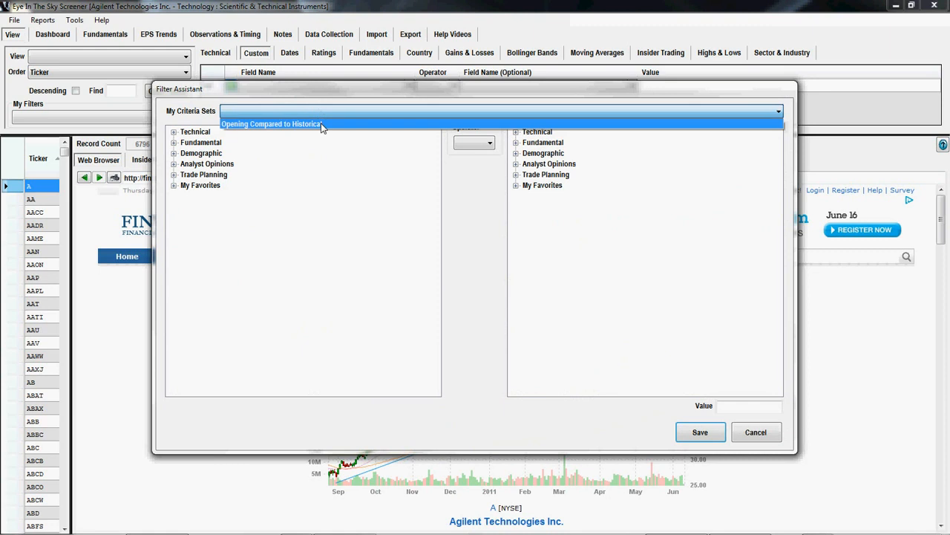
pyautogui.click(321, 121)
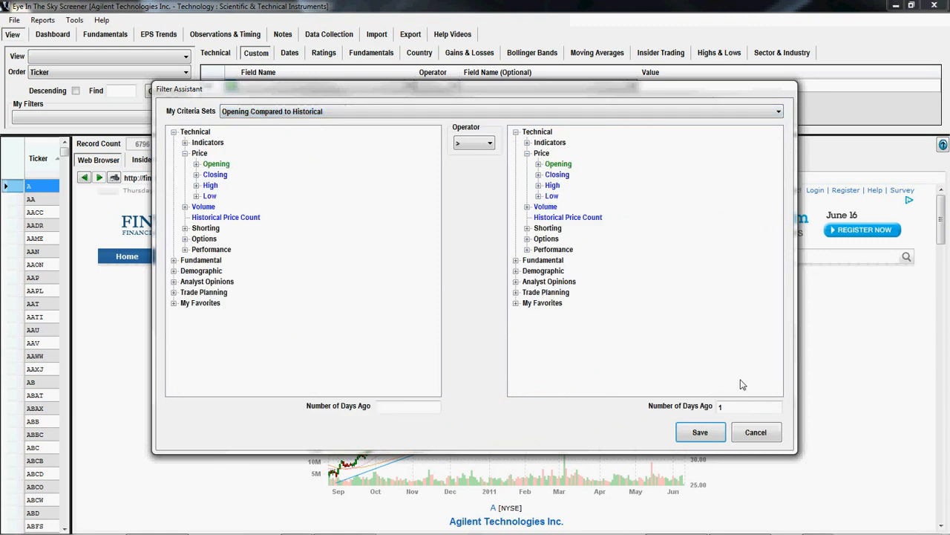
pyautogui.click(710, 429)
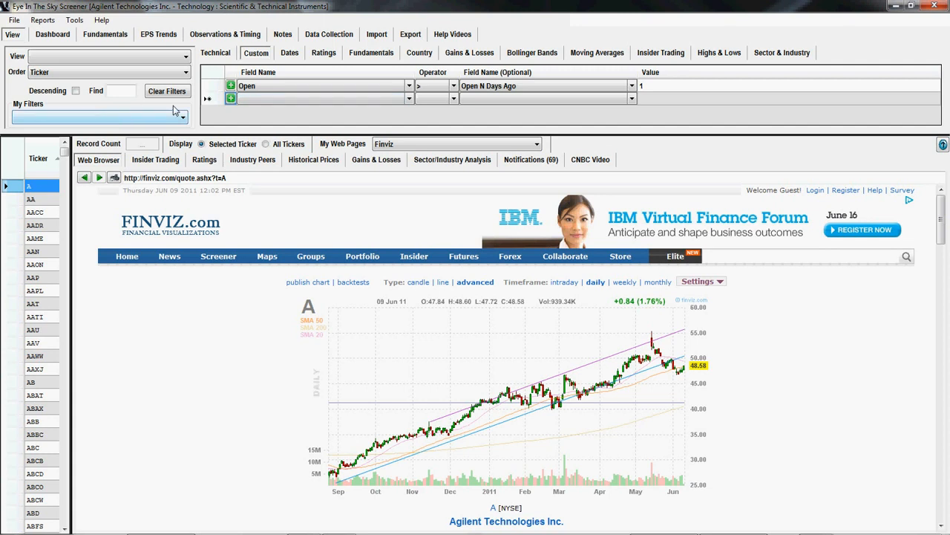
# Step: Set technical filters to stochastic K% <= 30.00, price >= 5.00 and <= 20.00, and minimum daily volume 100,000
pyautogui.click(216, 54)
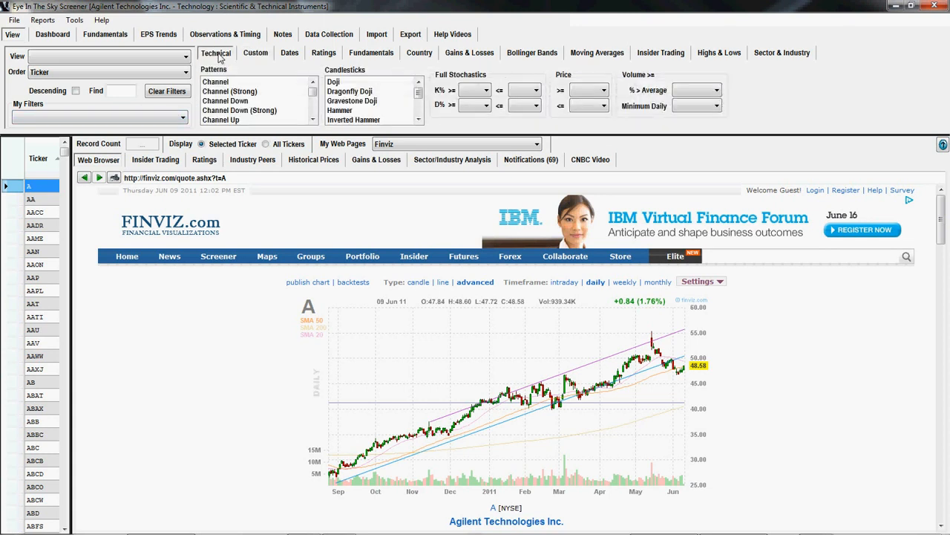
pyautogui.click(534, 90)
pyautogui.click(518, 121)
pyautogui.click(604, 91)
pyautogui.click(592, 121)
pyautogui.click(603, 106)
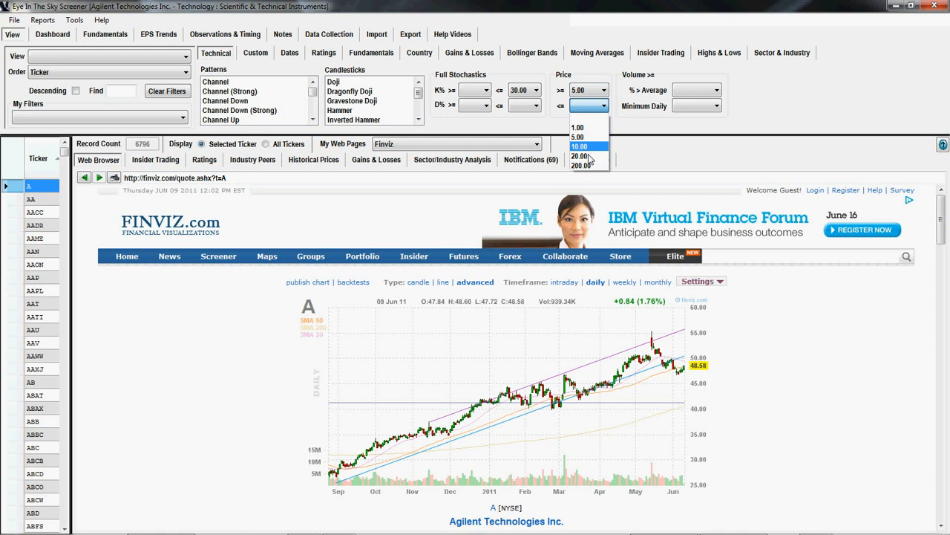
pyautogui.click(587, 156)
pyautogui.click(716, 106)
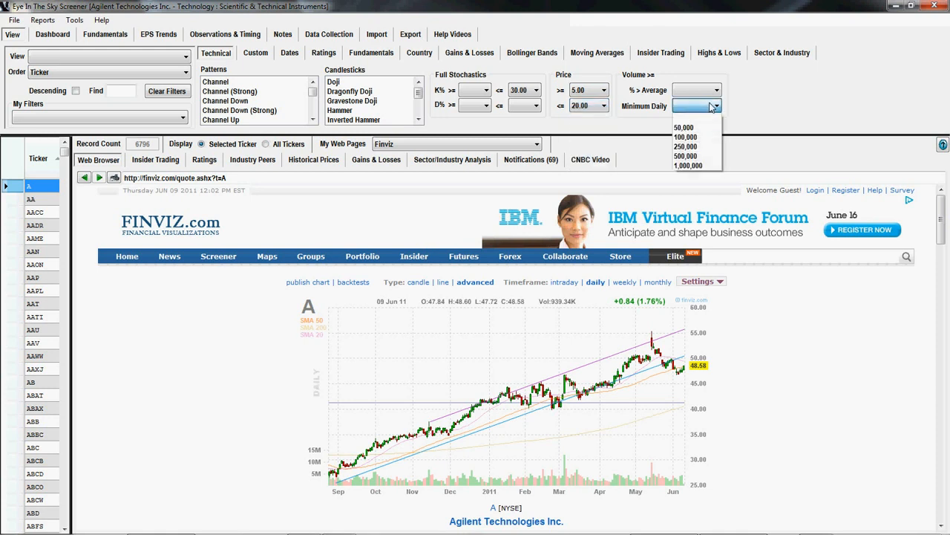
pyautogui.click(700, 138)
# Step: Save the current filter settings as a new My Filters entry named Scan Baseline
pyautogui.rightClick(131, 117)
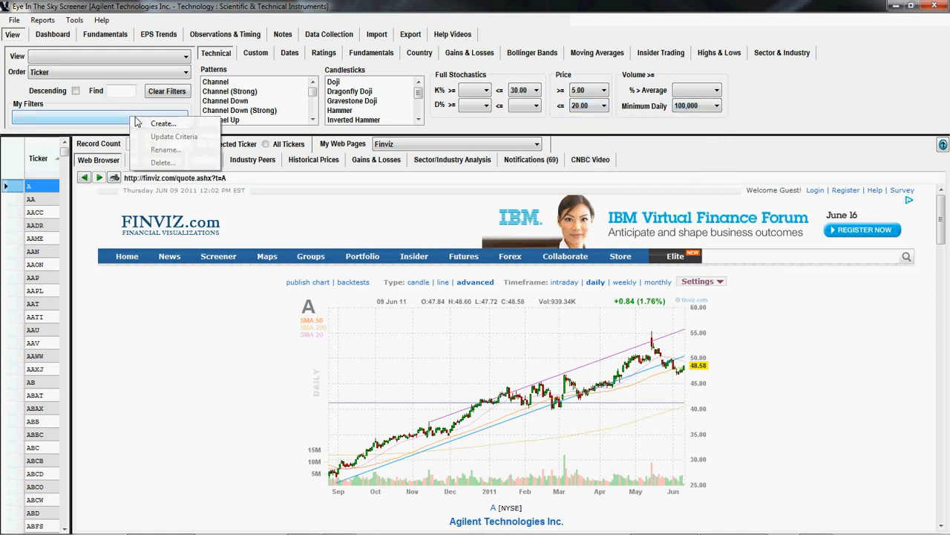
pyautogui.click(162, 123)
pyautogui.write('S')
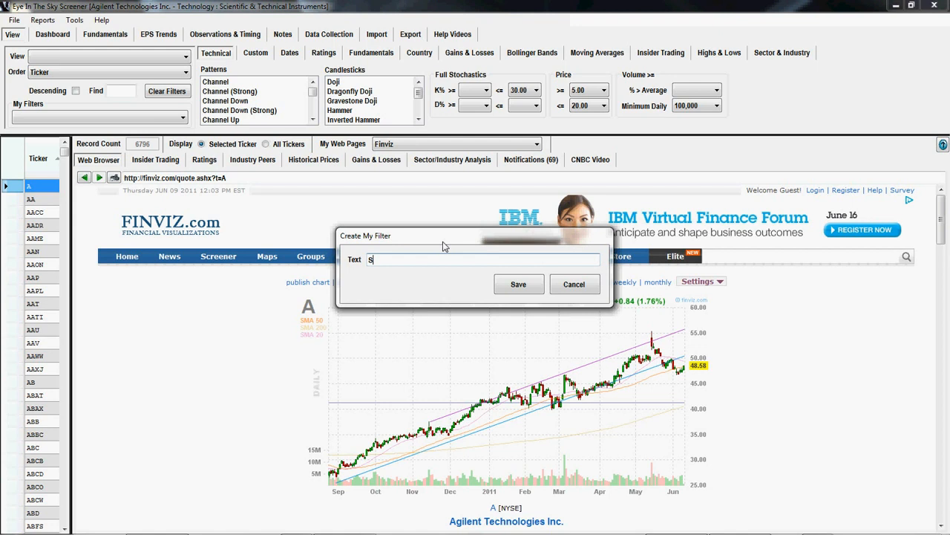
pyautogui.write('can Baseline')
pyautogui.click(533, 279)
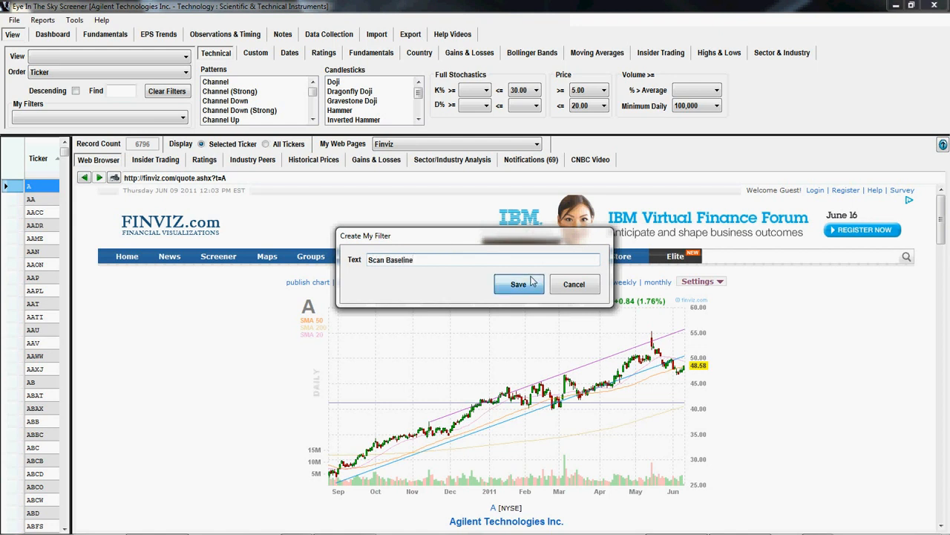
# Step: Clear all filters and load the saved Scan Baseline filter
pyautogui.click(166, 91)
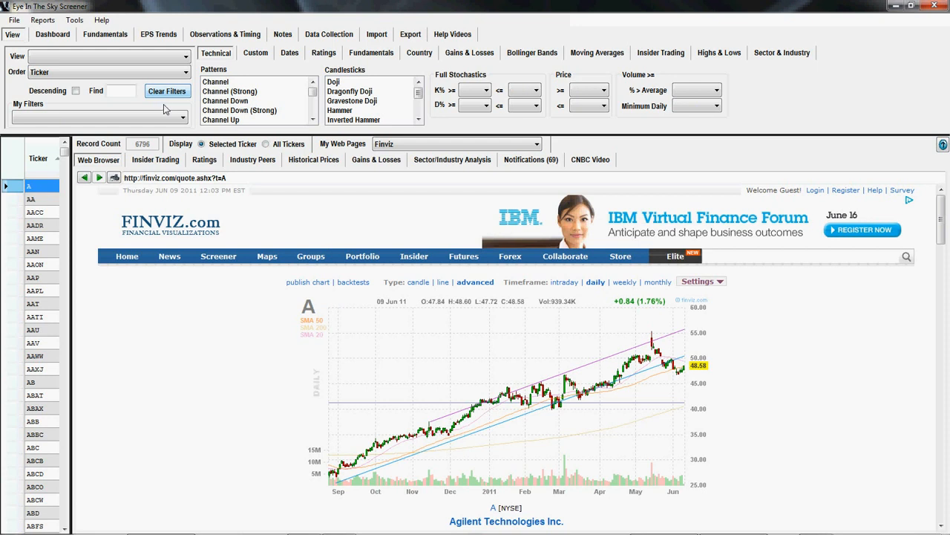
pyautogui.click(126, 118)
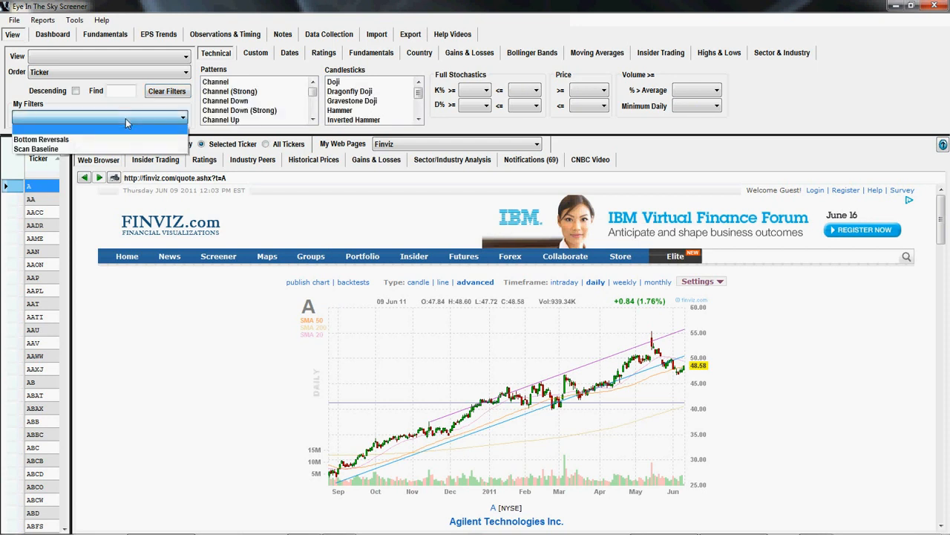
pyautogui.click(126, 136)
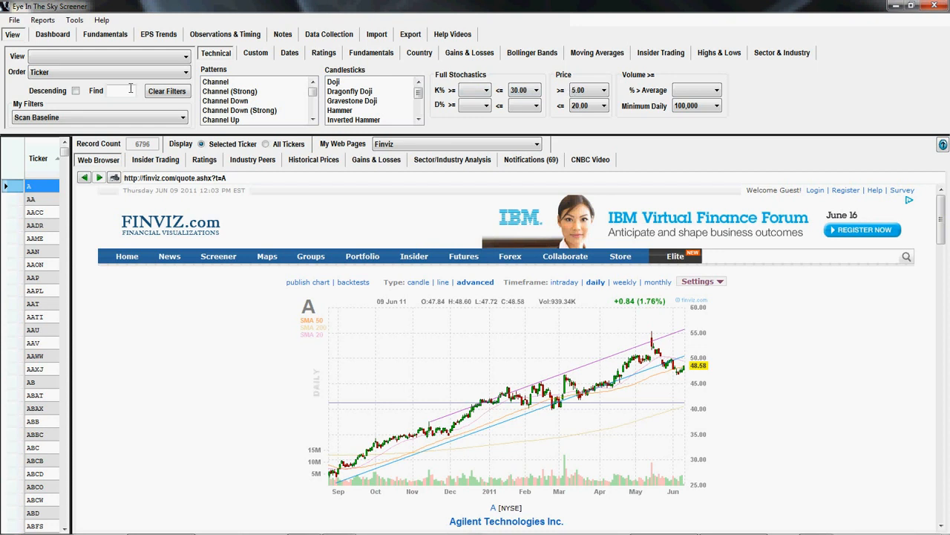
pyautogui.rightClick(86, 118)
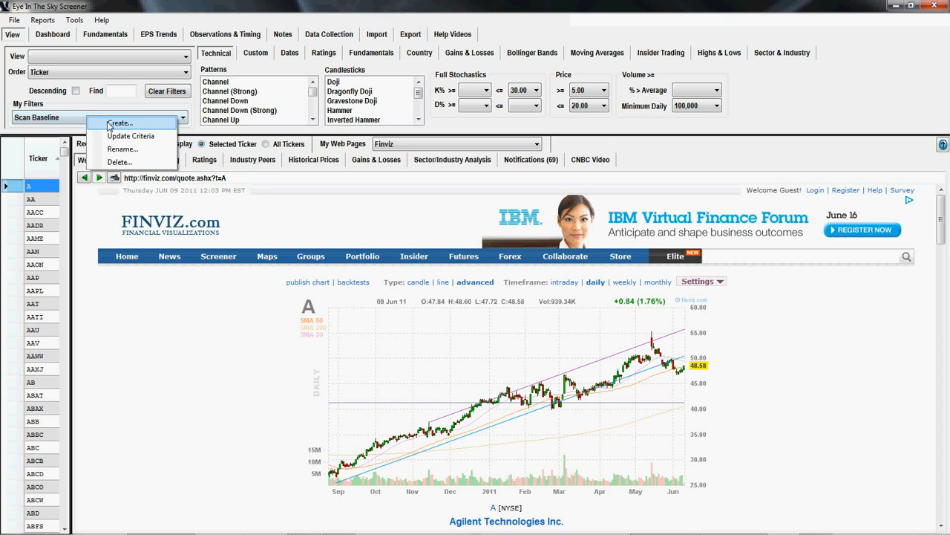
pyautogui.click(109, 100)
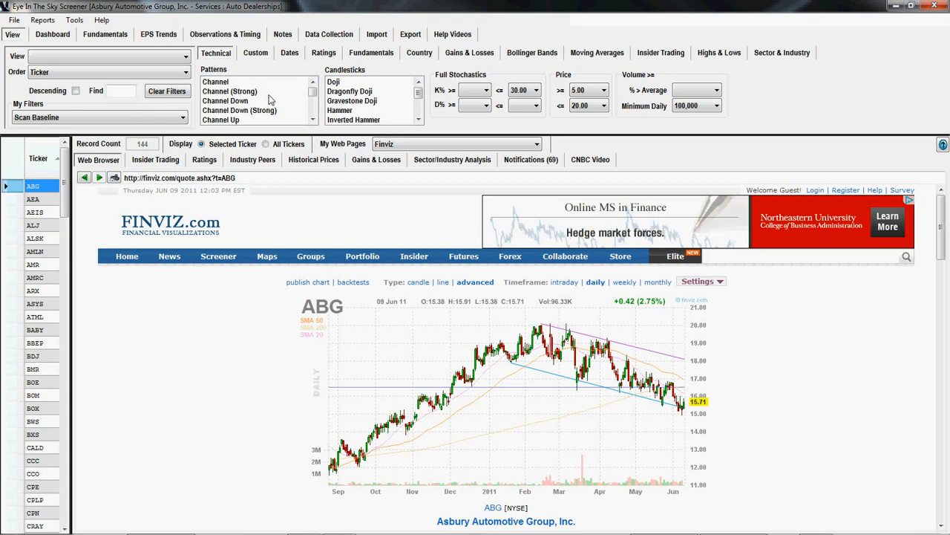
# Step: Enlarge the filter area downward until the Patterns and Candlesticks lists show in full
pyautogui.click(311, 121)
pyautogui.click(312, 120)
pyautogui.click(312, 120)
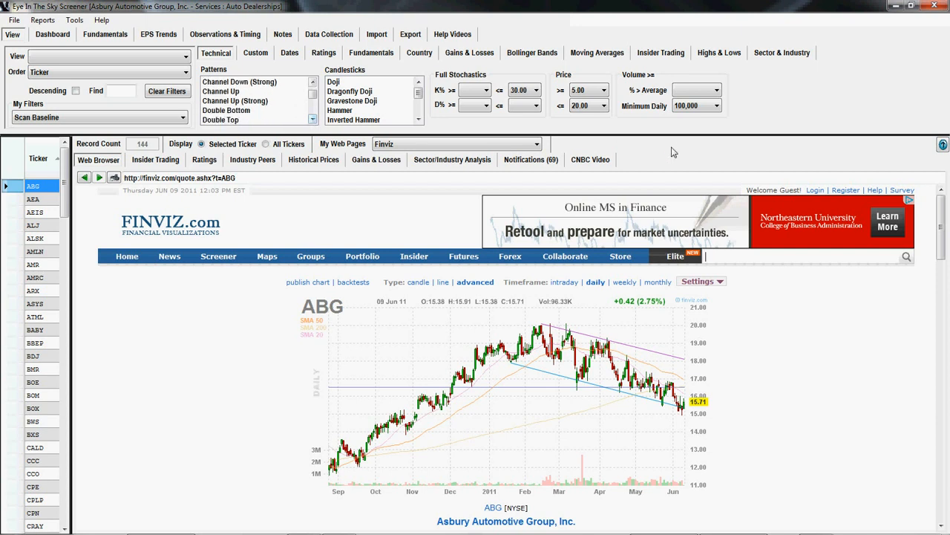
pyautogui.moveTo(672, 135); pyautogui.dragTo(685, 407)
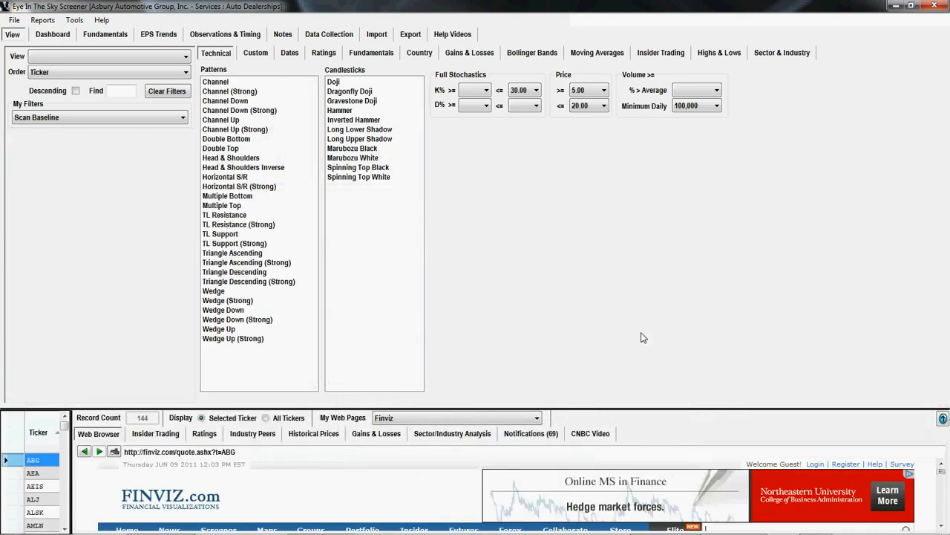
# Step: Filter by the Wedge Down, Channel Down and Triangle Descending patterns (each also Strong), plus Double Bottom, Head & Shoulders Inverse and Multiple Bottom
pyautogui.click(236, 319)
pyautogui.keyDown('ctrl'); pyautogui.click(237, 310); pyautogui.keyUp('ctrl')
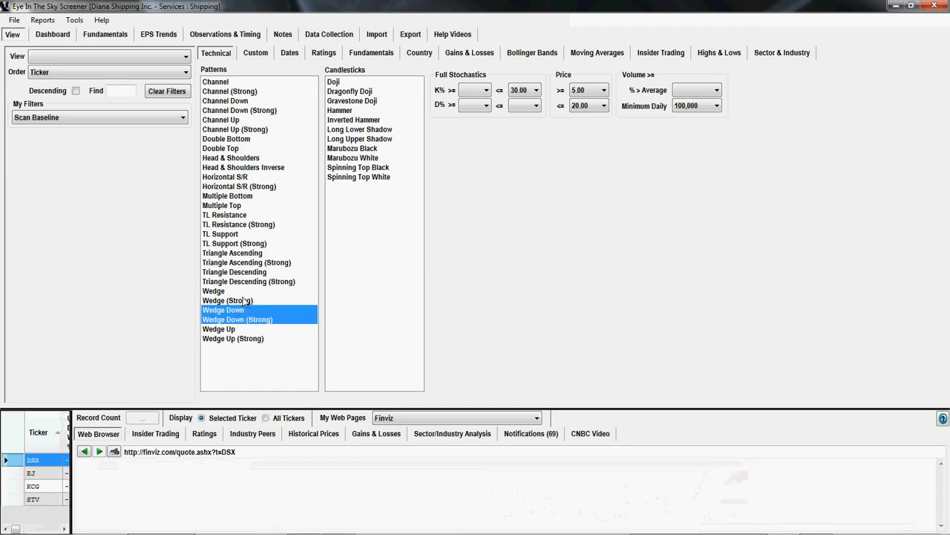
pyautogui.keyDown('ctrl'); pyautogui.click(253, 101); pyautogui.keyUp('ctrl')
pyautogui.keyDown('ctrl'); pyautogui.click(254, 110); pyautogui.keyUp('ctrl')
pyautogui.keyDown('ctrl'); pyautogui.click(260, 139); pyautogui.keyUp('ctrl')
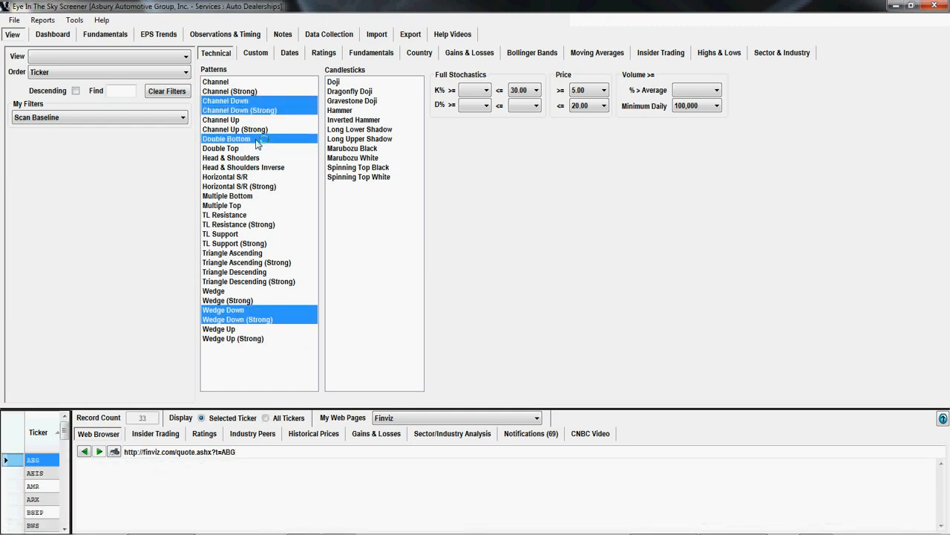
pyautogui.keyDown('ctrl'); pyautogui.click(263, 168); pyautogui.keyUp('ctrl')
pyautogui.keyDown('ctrl'); pyautogui.click(256, 196); pyautogui.keyUp('ctrl')
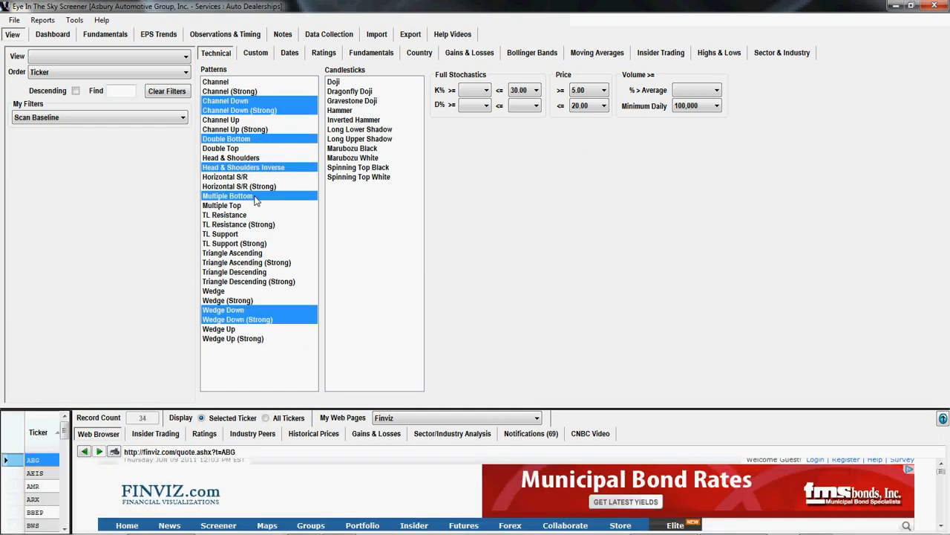
pyautogui.keyDown('ctrl'); pyautogui.click(260, 272); pyautogui.keyUp('ctrl')
pyautogui.keyDown('ctrl'); pyautogui.click(258, 281); pyautogui.keyUp('ctrl')
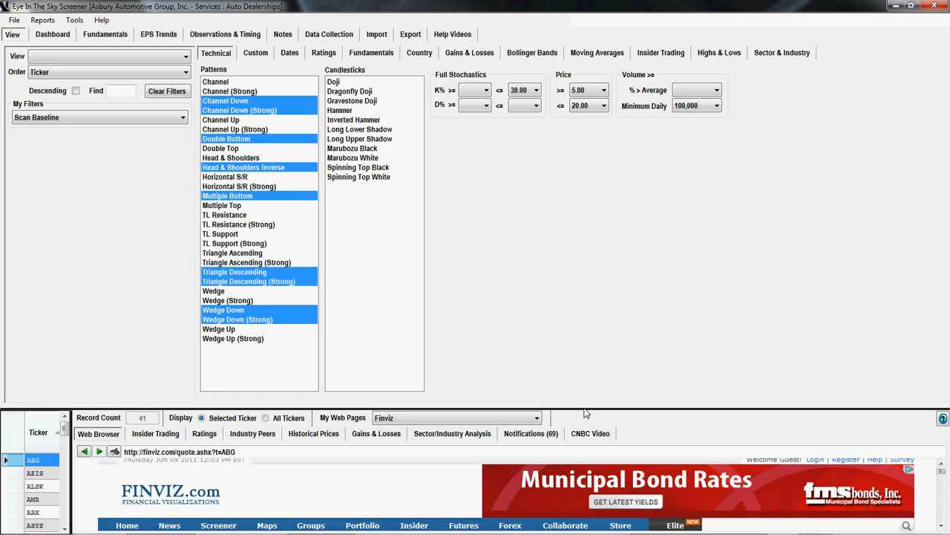
# Step: Shrink the filter area back to a few list rows and update the saved Scan Baseline filter with the current criteria
pyautogui.moveTo(585, 414); pyautogui.dragTo(580, 142)
pyautogui.rightClick(103, 120)
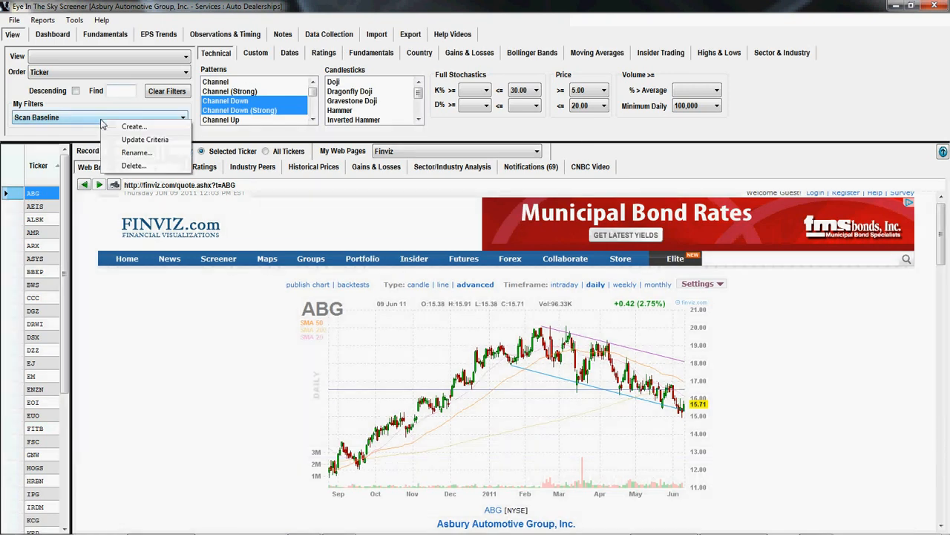
pyautogui.click(142, 140)
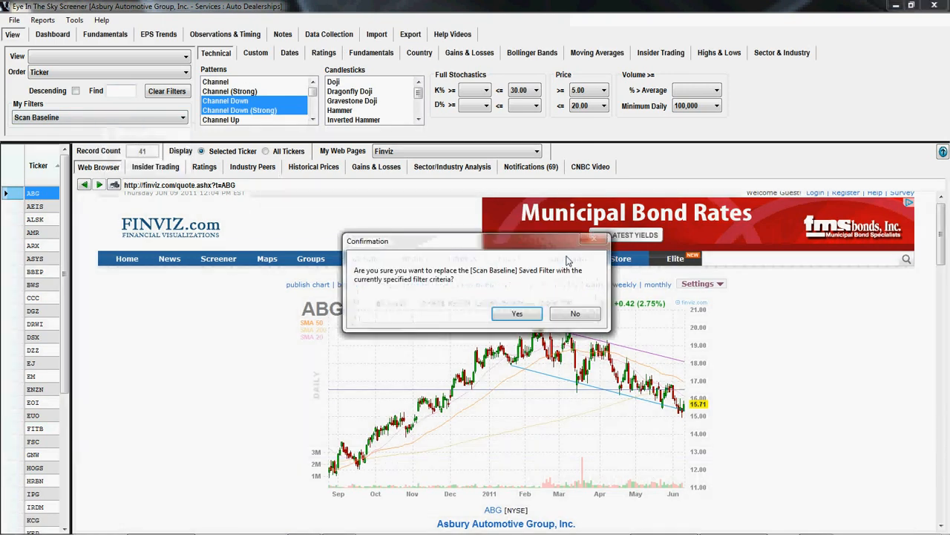
pyautogui.click(517, 315)
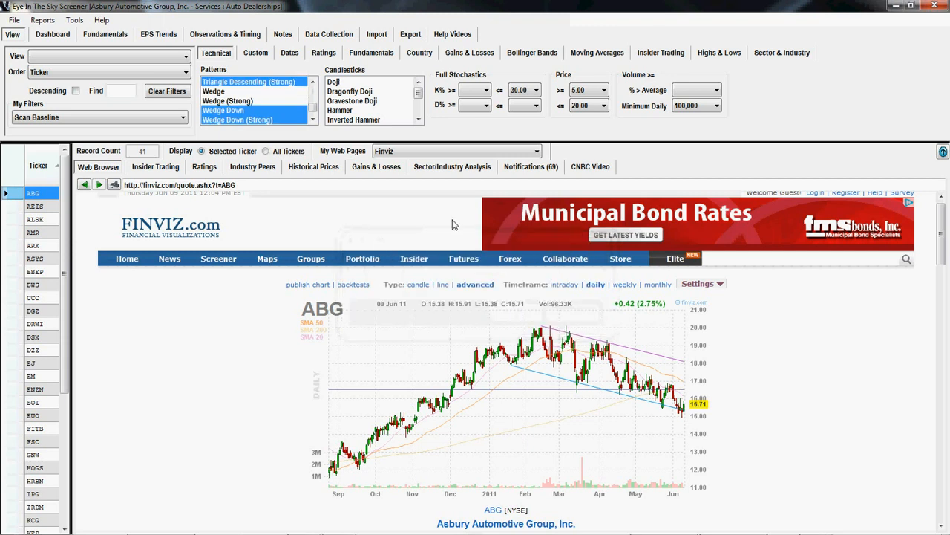
# Step: Clear all filters and reload the updated Scan Baseline filter from the saved filters
pyautogui.click(168, 91)
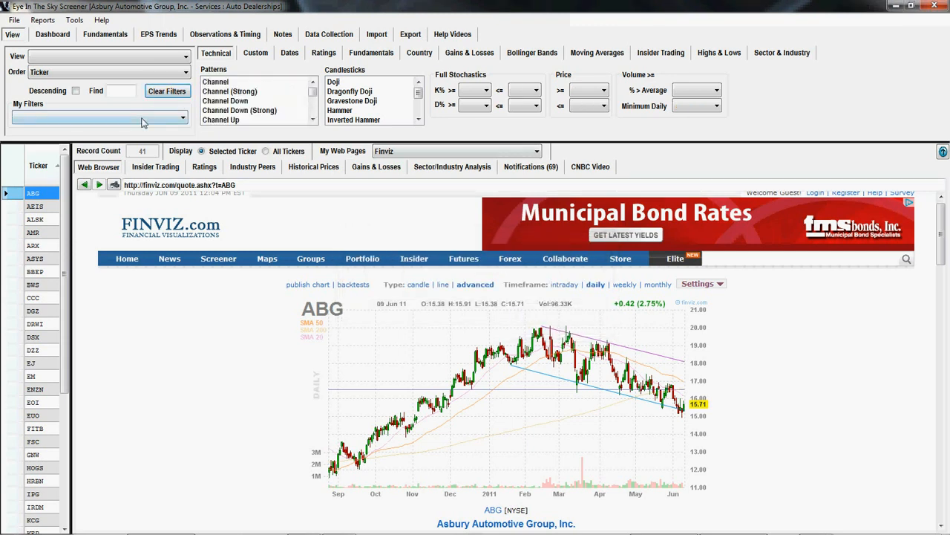
pyautogui.click(143, 117)
pyautogui.click(135, 149)
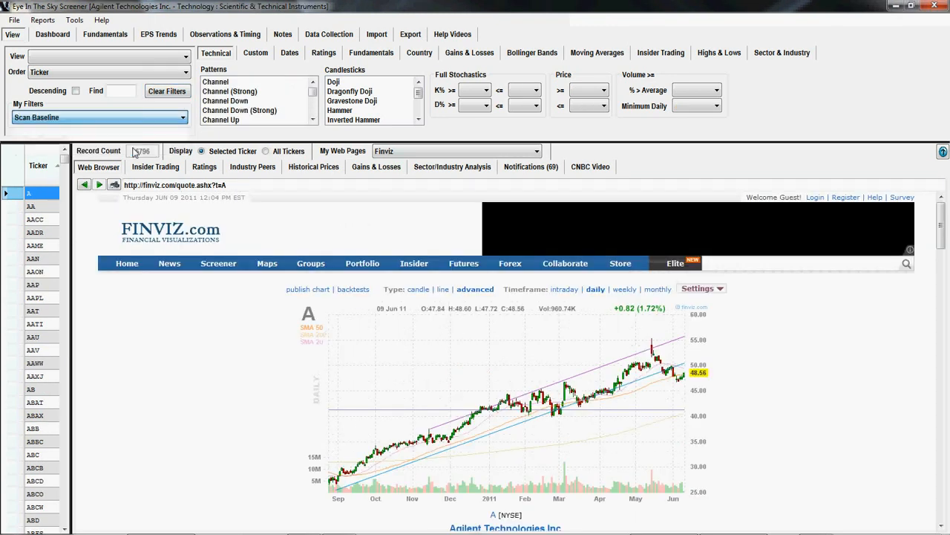
pyautogui.click(115, 140)
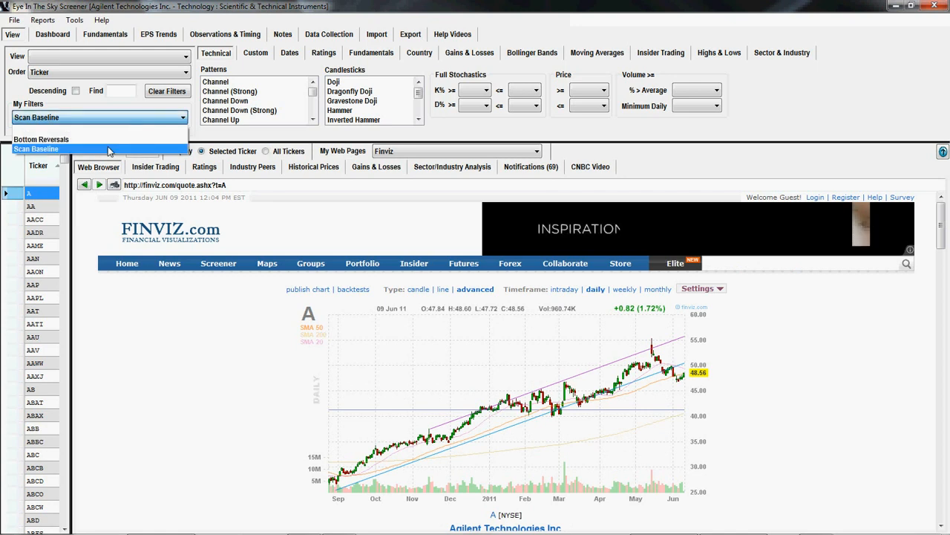